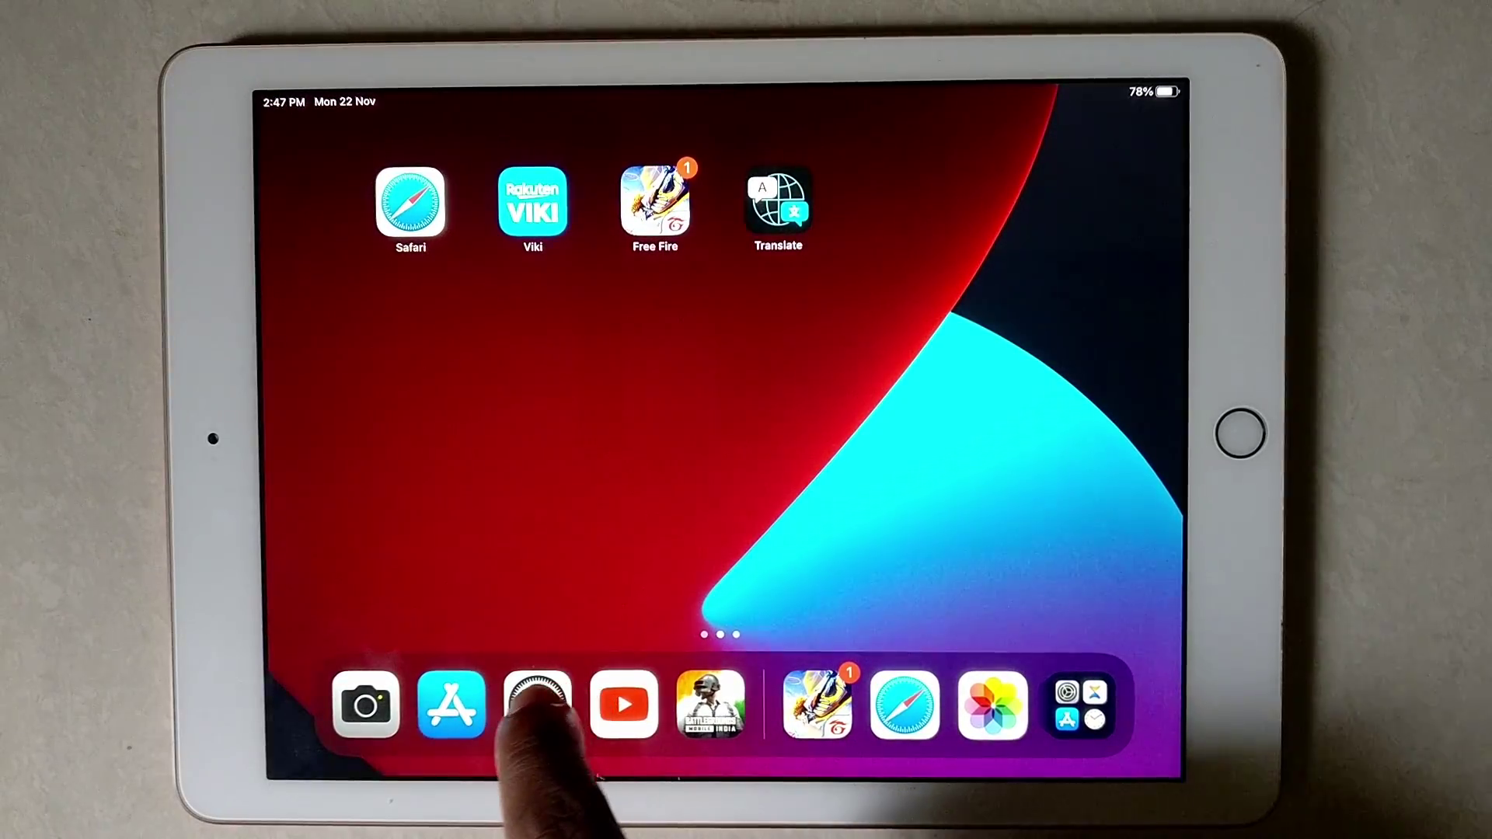
Open Sounds in iPad Settings and drag the Ringer and Alerts slider to maximum.
{"action": "left_click", "coordinate": [537, 704]}
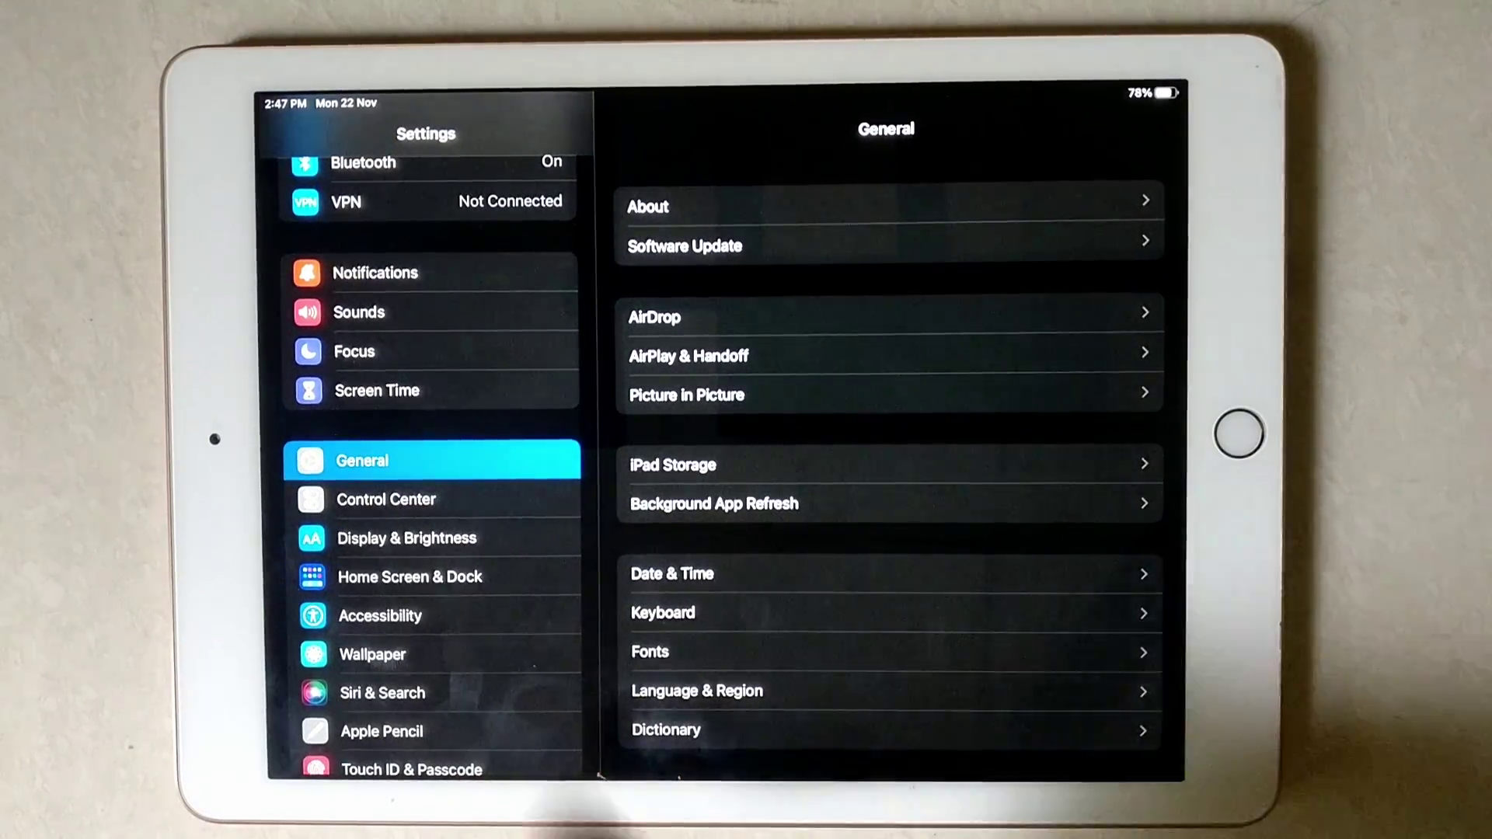
{"action": "scroll", "coordinate": [432, 501], "scroll_direction": "up", "scroll_amount": 5}
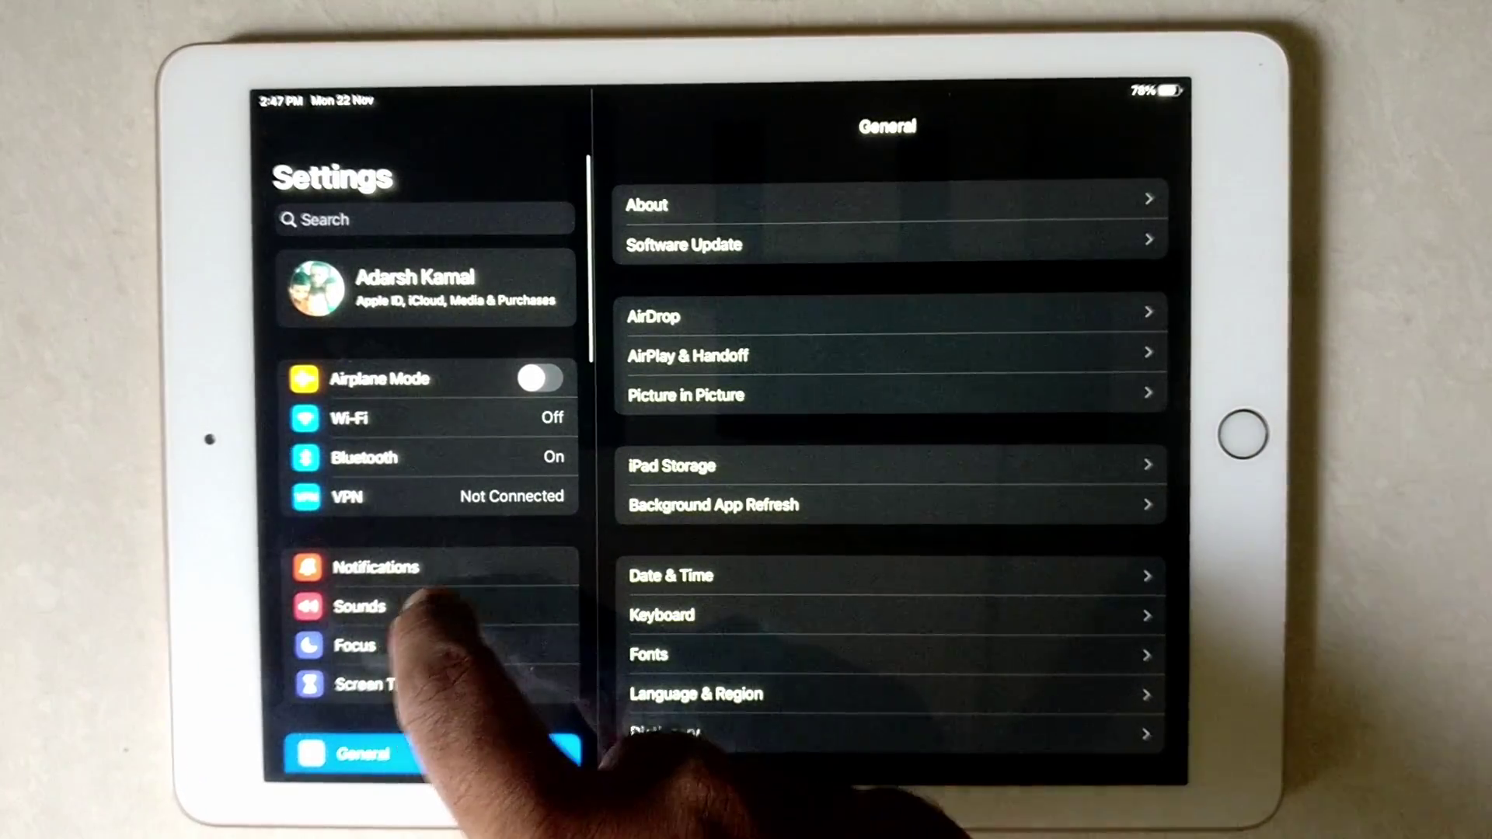
{"action": "left_click", "coordinate": [361, 575]}
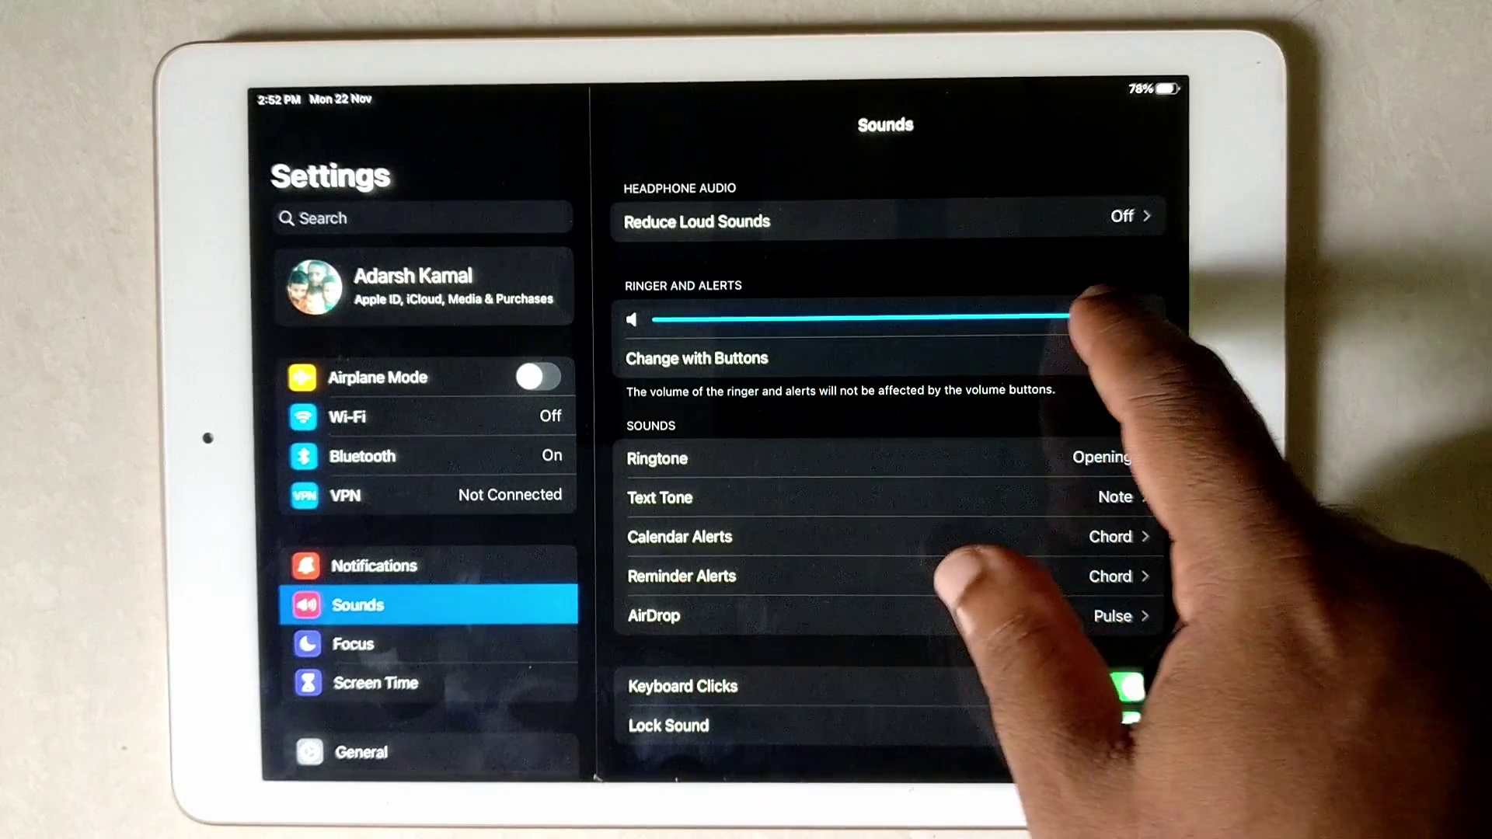
{"action": "mouse_move", "coordinate": [1101, 315]}
{"action": "left_mouse_down"}
{"action": "mouse_move", "coordinate": [815, 318]}
{"action": "mouse_move", "coordinate": [1099, 318]}
{"action": "left_mouse_up"}
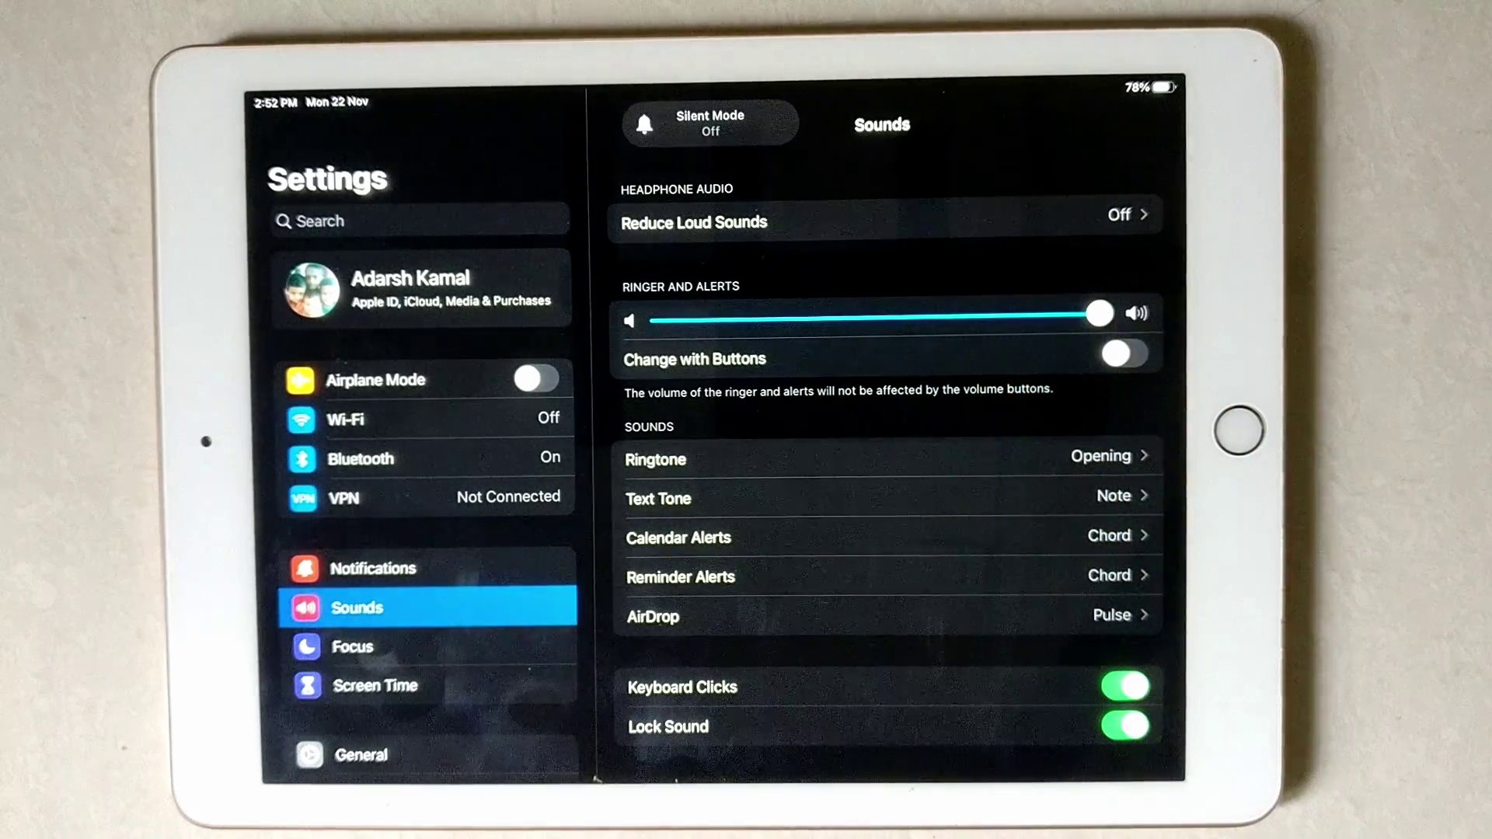